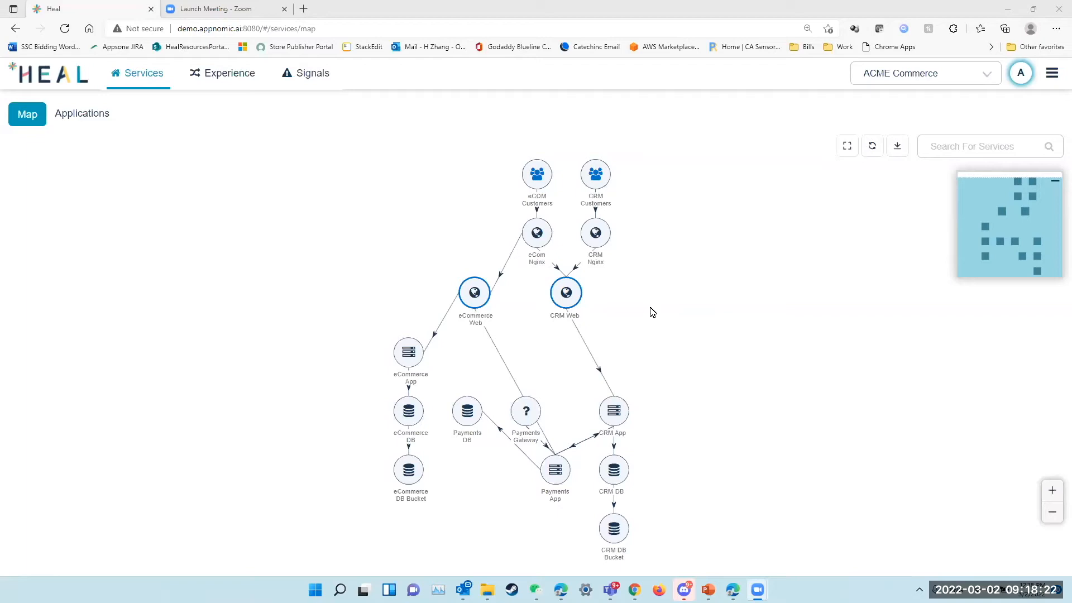
# Step: Reposition the Payments Gateway node directly above Payments App on the service map and open the problem report for signal 1123003
pyautogui.moveTo(534, 418); pyautogui.dragTo(559, 410)
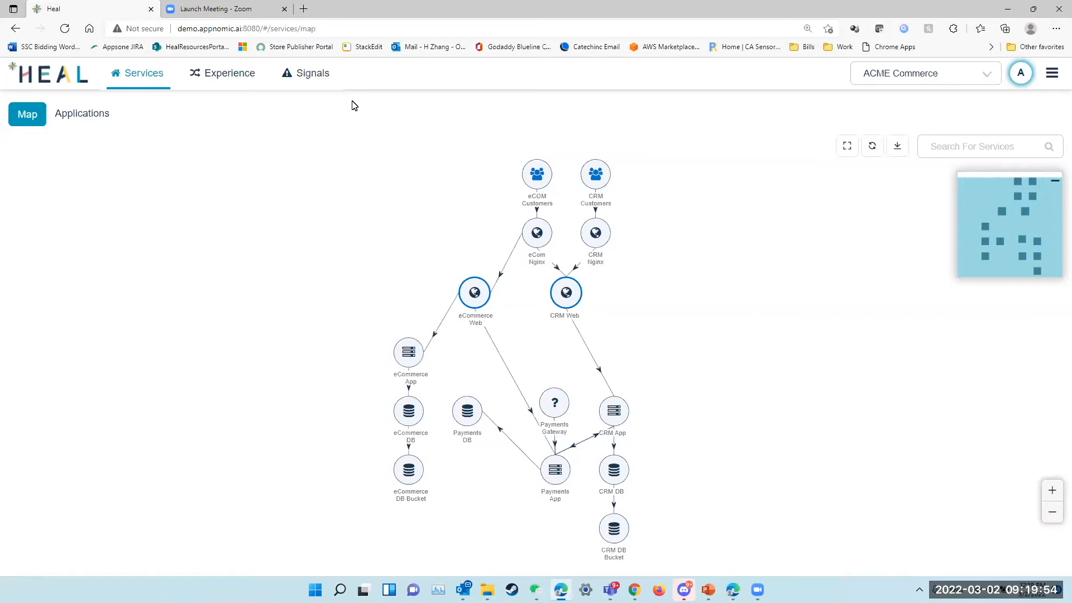
pyautogui.click(314, 72)
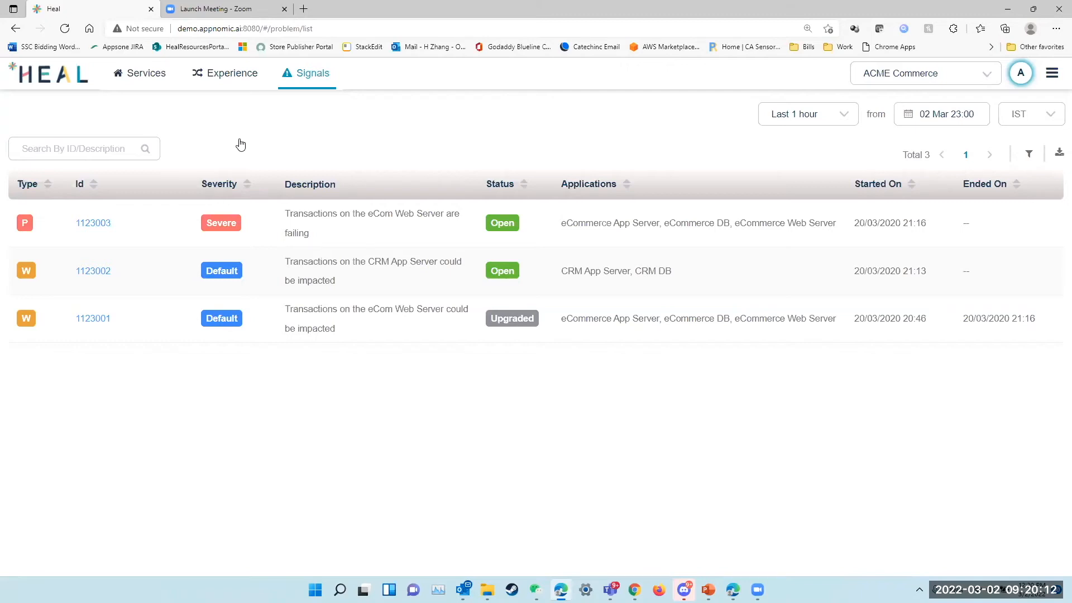
pyautogui.click(102, 224)
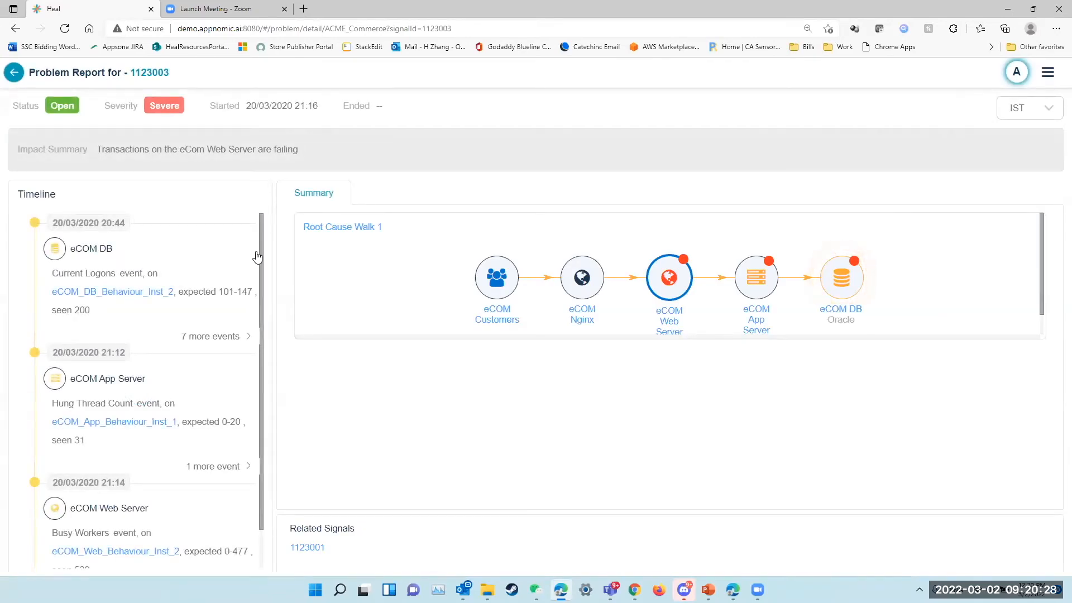
# Step: Expand the additional eCOM DB events in the problem timeline and review the logon, session and lock wait entries
pyautogui.click(225, 342)
pyautogui.scroll(-5, 256, 306)
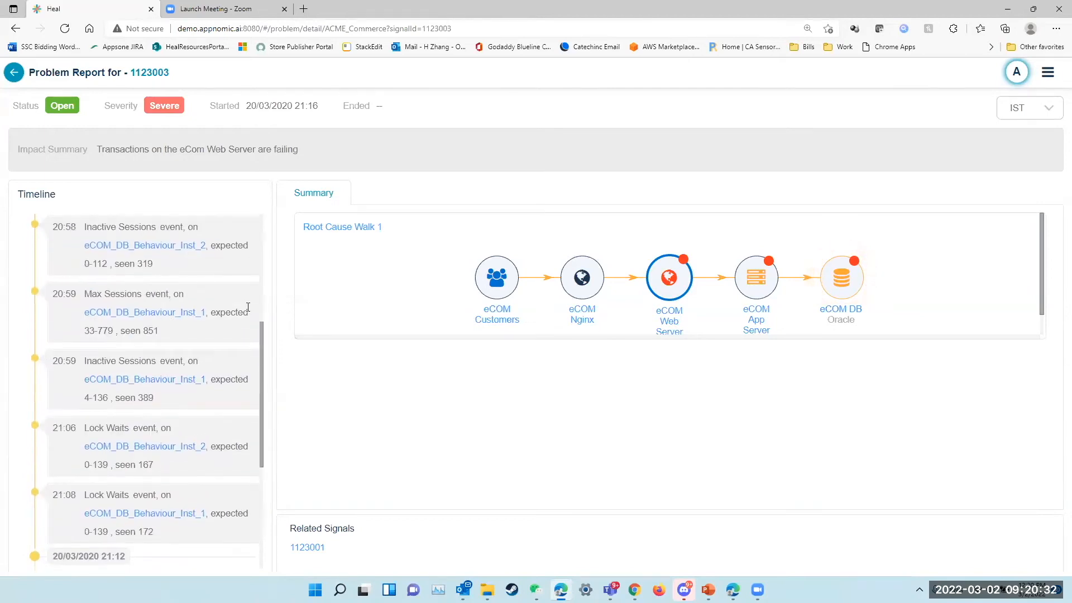
pyautogui.scroll(-2, 248, 307)
pyautogui.scroll(8, 248, 308)
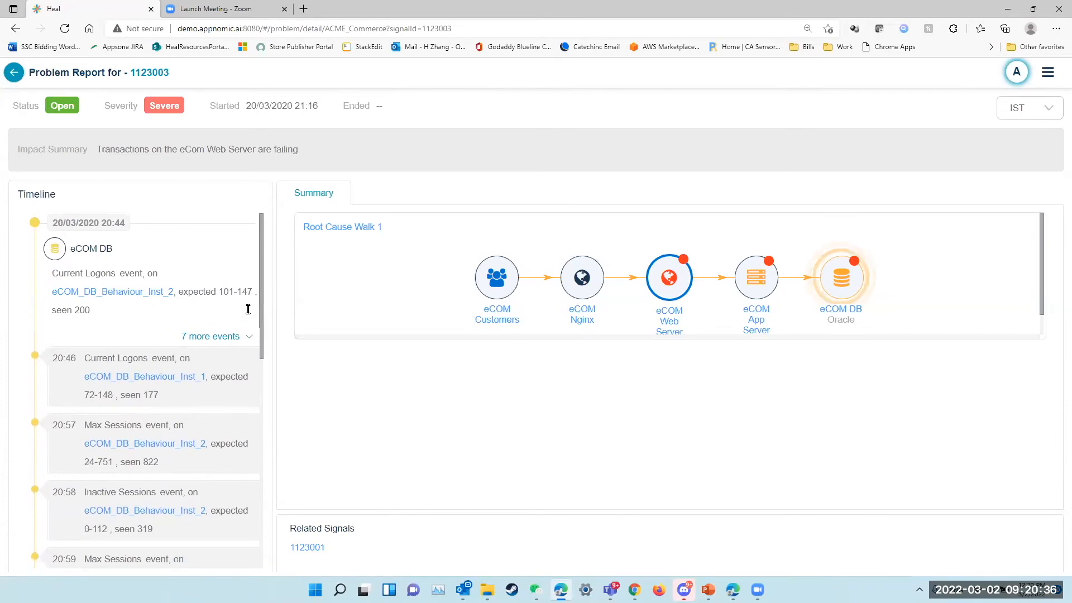
pyautogui.scroll(-3, 249, 311)
pyautogui.scroll(3, 246, 314)
pyautogui.scroll(-3, 215, 367)
pyautogui.scroll(3, 214, 370)
# Step: Open the eCOM DB service from Root Cause Walk 1 and drill into the DBLocks metrics of eCOM_DB_Inst_1
pyautogui.click(323, 227)
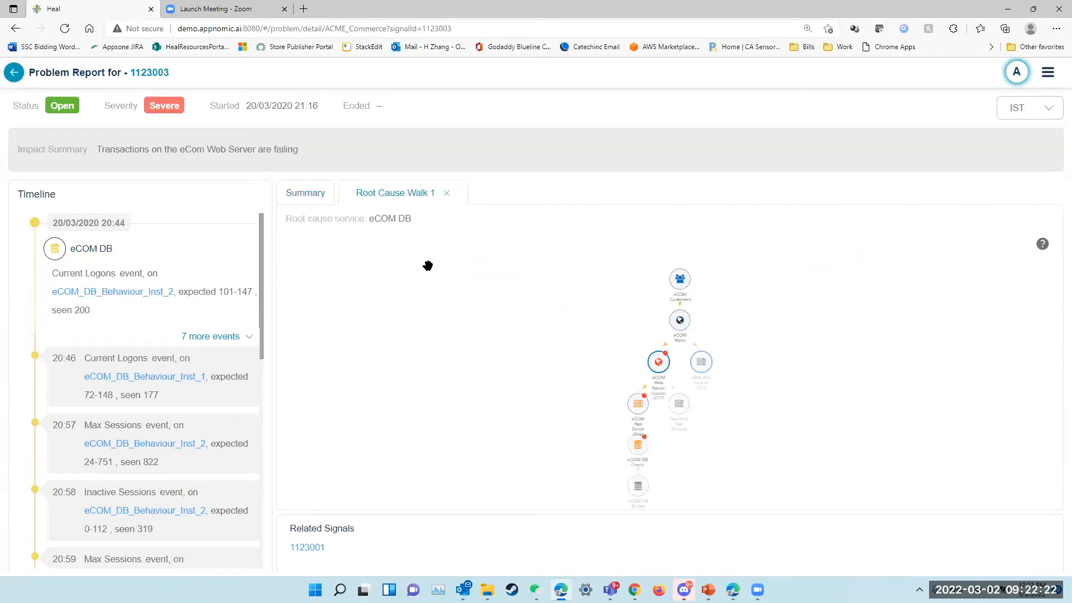
pyautogui.click(639, 446)
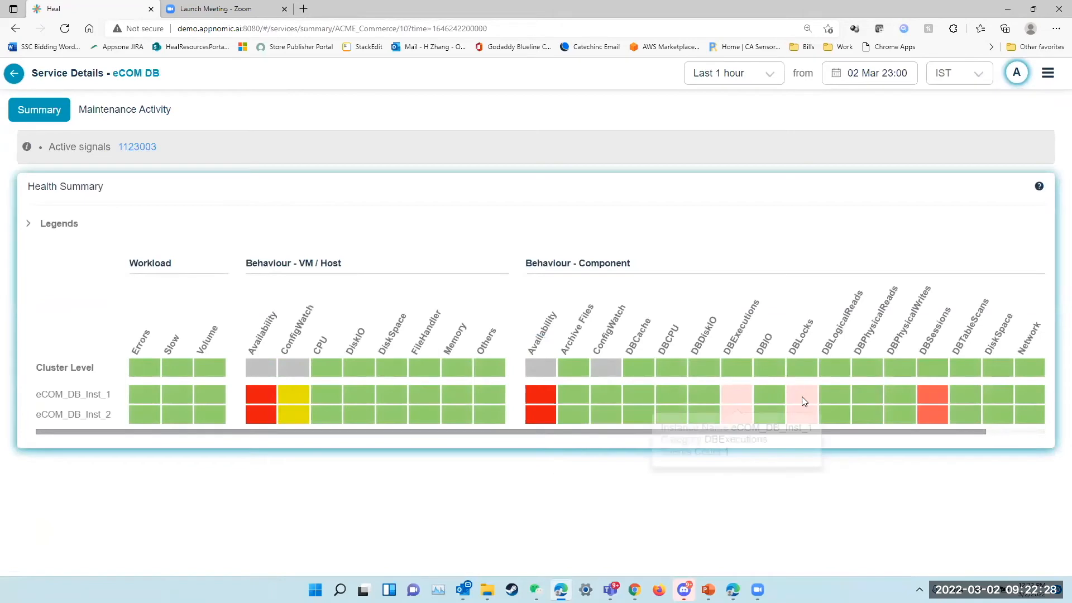
pyautogui.click(802, 400)
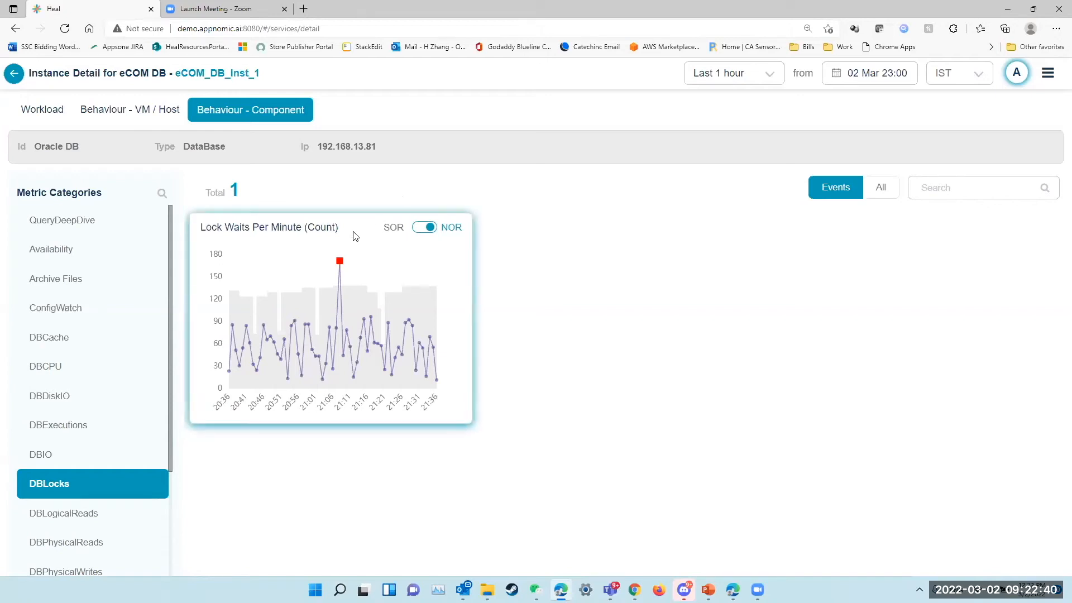
# Step: Open the forensics for the flagged Lock Waits Per Minute event and expand the details of all sessions holding onto the locks
pyautogui.moveTo(341, 260)
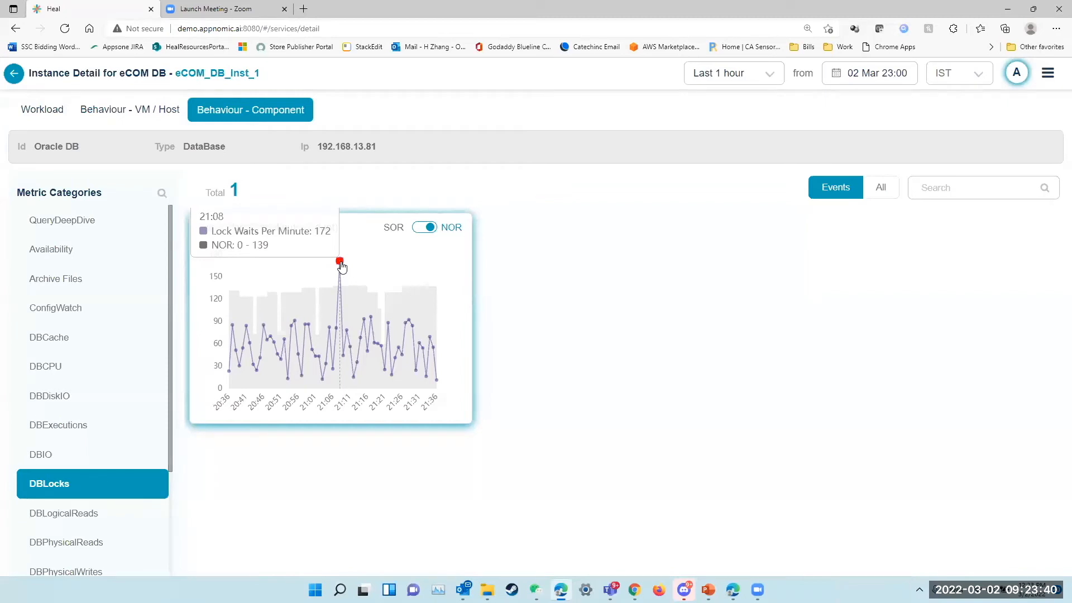
pyautogui.click(340, 262)
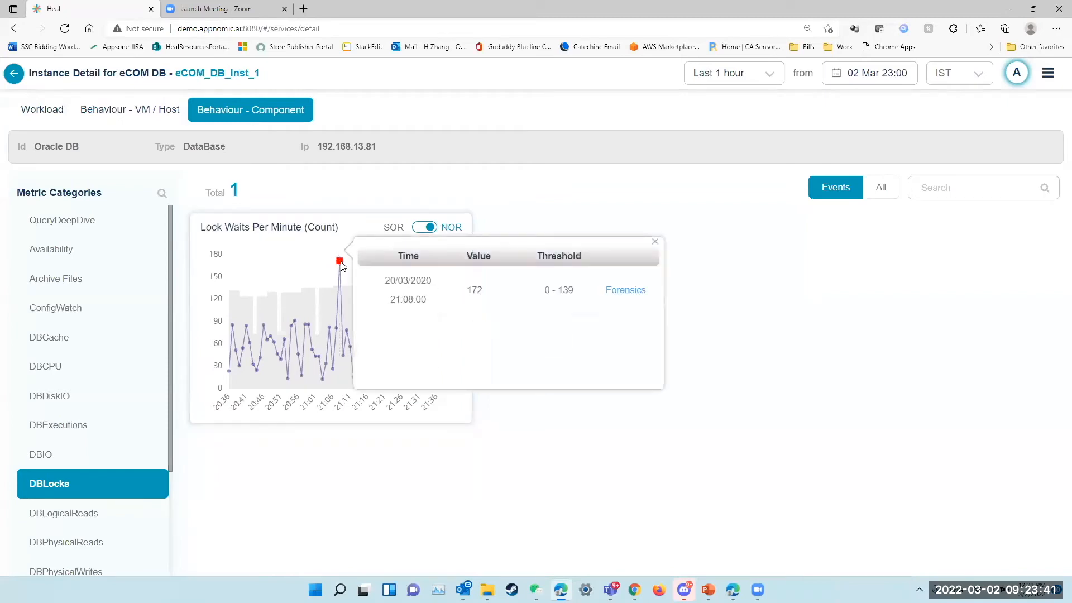
pyautogui.click(635, 294)
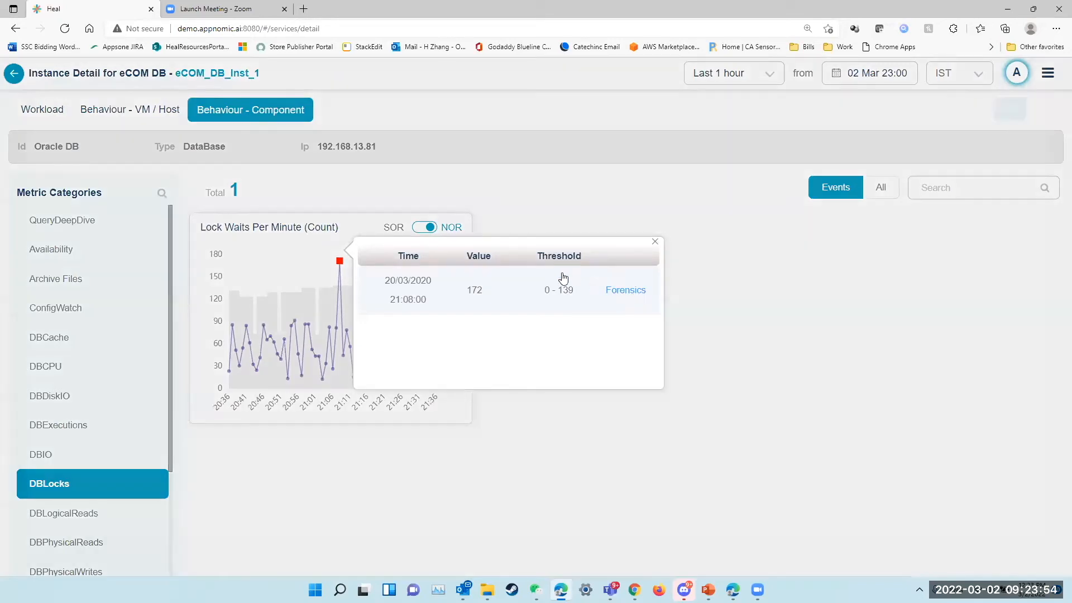
pyautogui.click(59, 251)
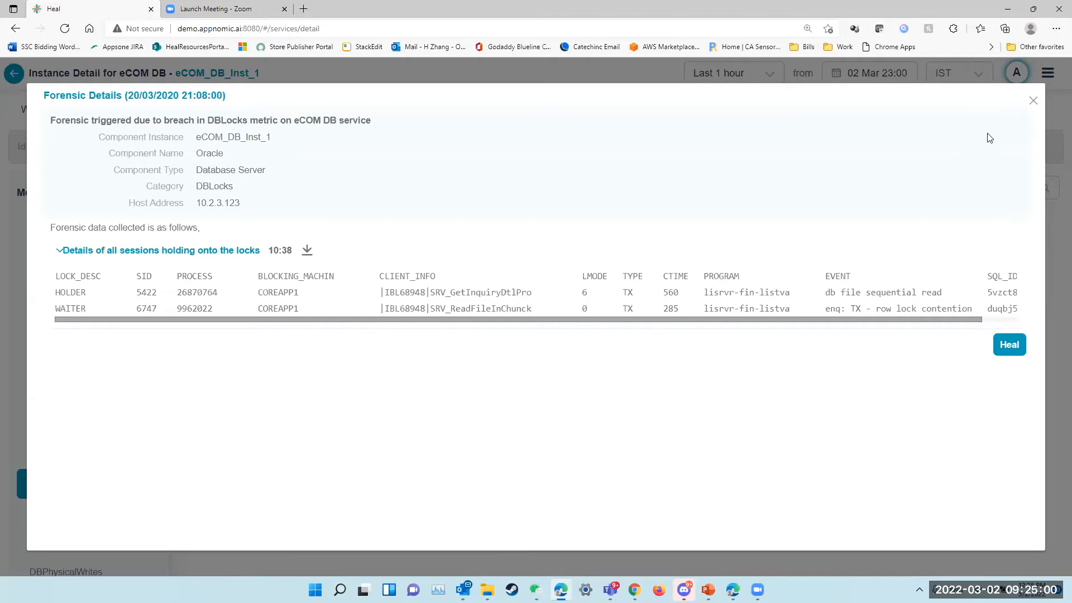
# Step: Close the forensic details and return to the problem report for signal 1123003
pyautogui.click(1034, 103)
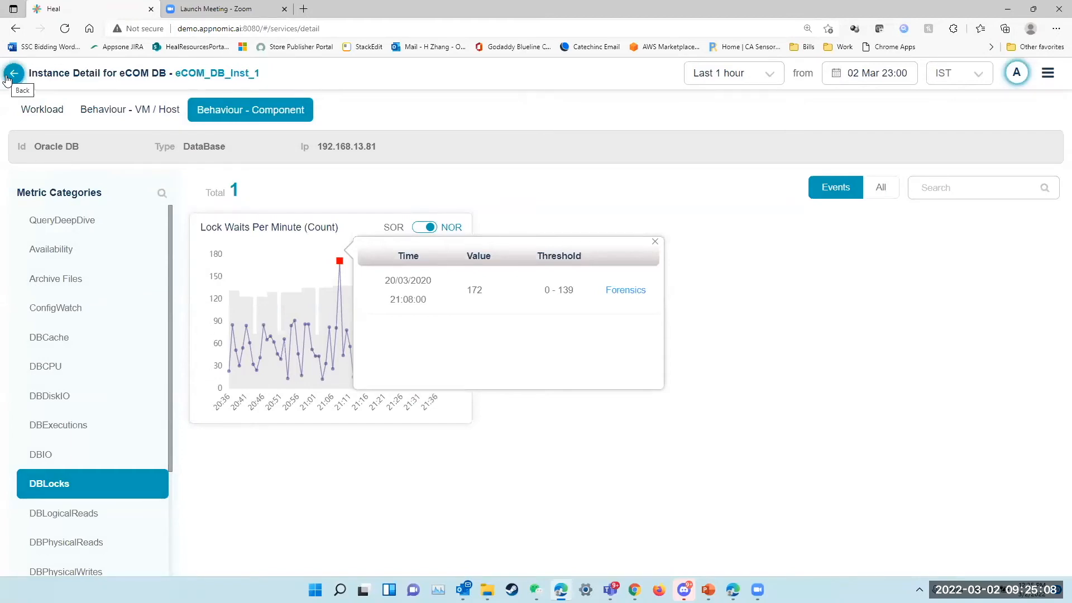
pyautogui.click(7, 78)
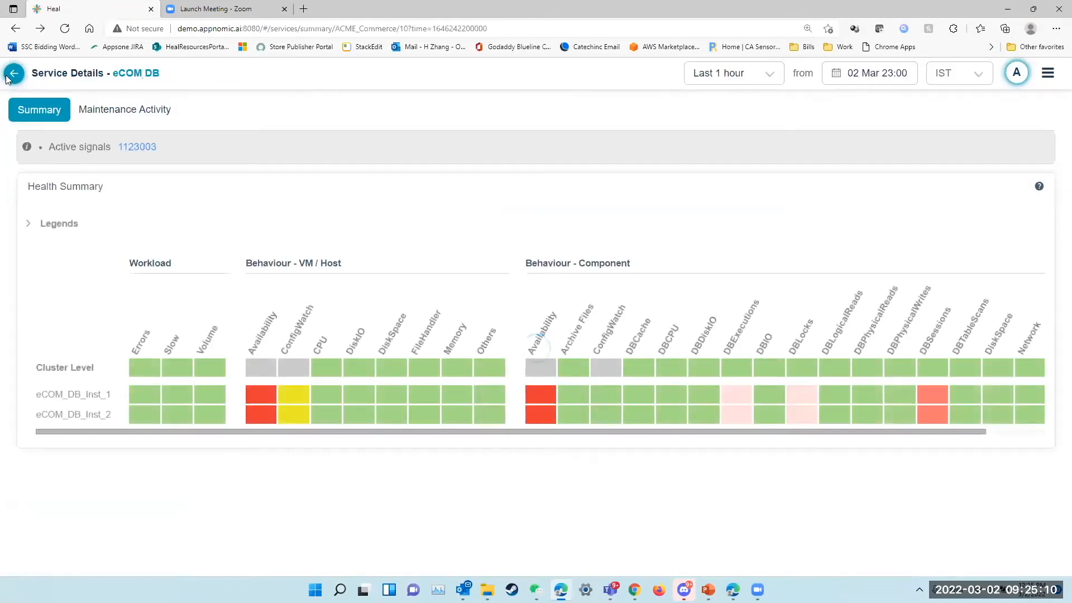
pyautogui.click(7, 78)
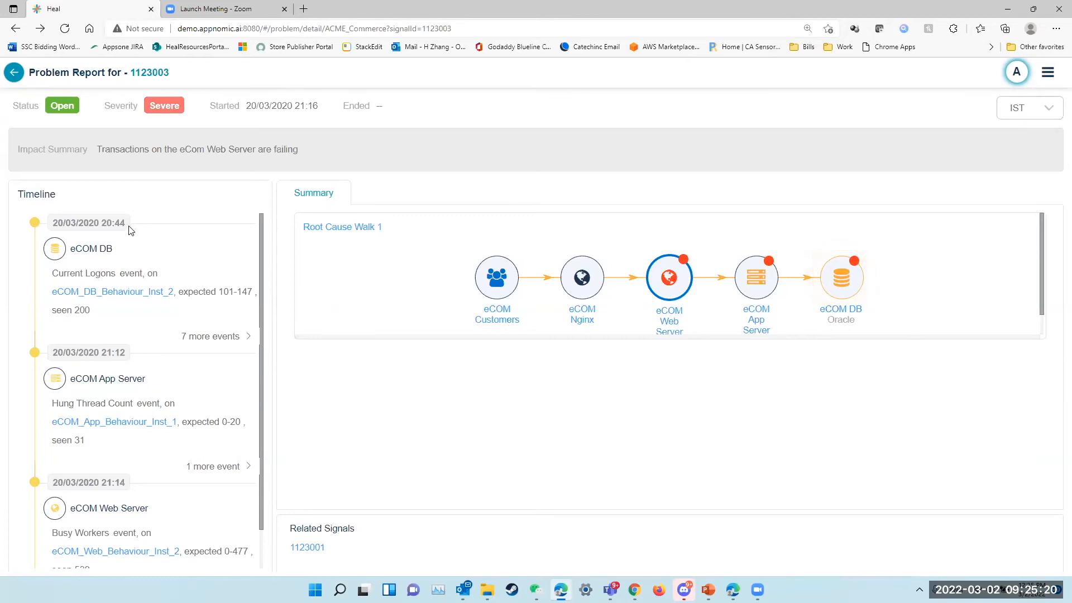
# Step: Examine the eCOM DB and eCOM App Server event times in the timeline and select the eCOM App Server entry
pyautogui.tripleClick(132, 241)
pyautogui.doubleClick(110, 224)
pyautogui.scroll(-1, 217, 324)
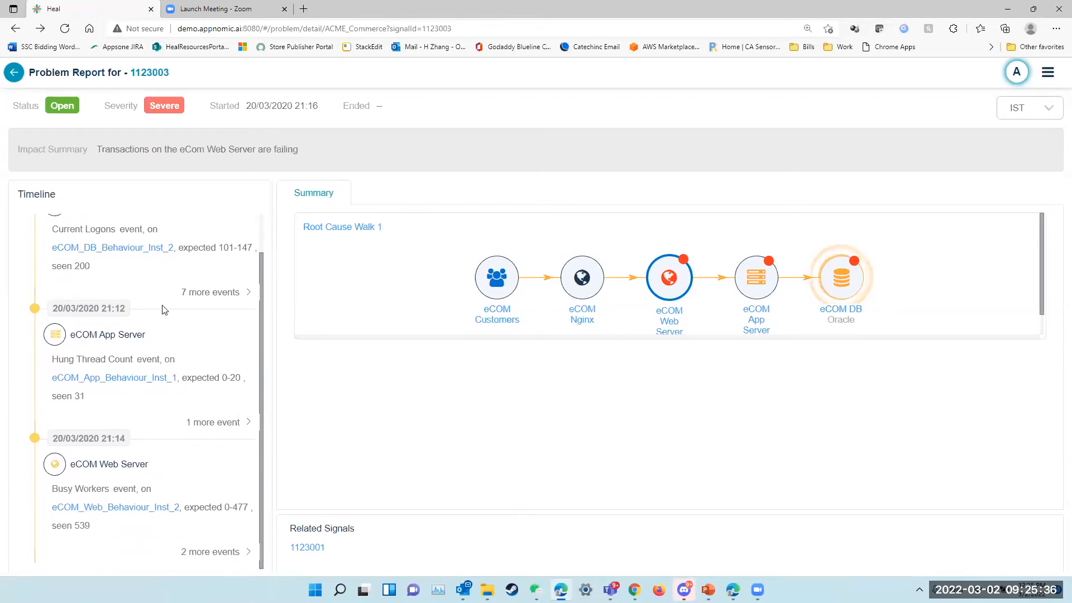
pyautogui.moveTo(158, 306); pyautogui.dragTo(136, 313)
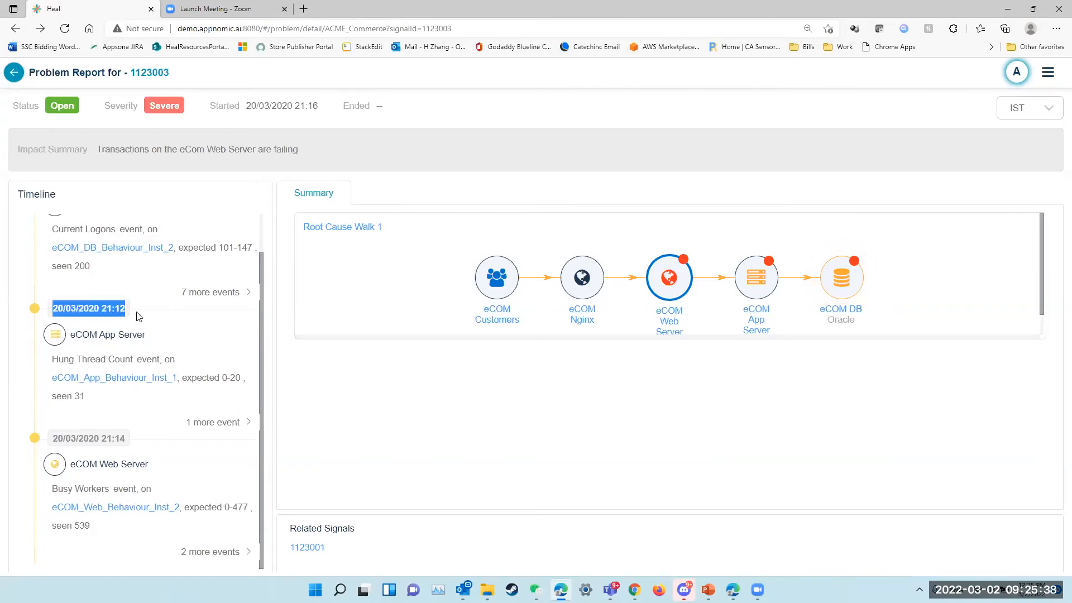
pyautogui.click(155, 324)
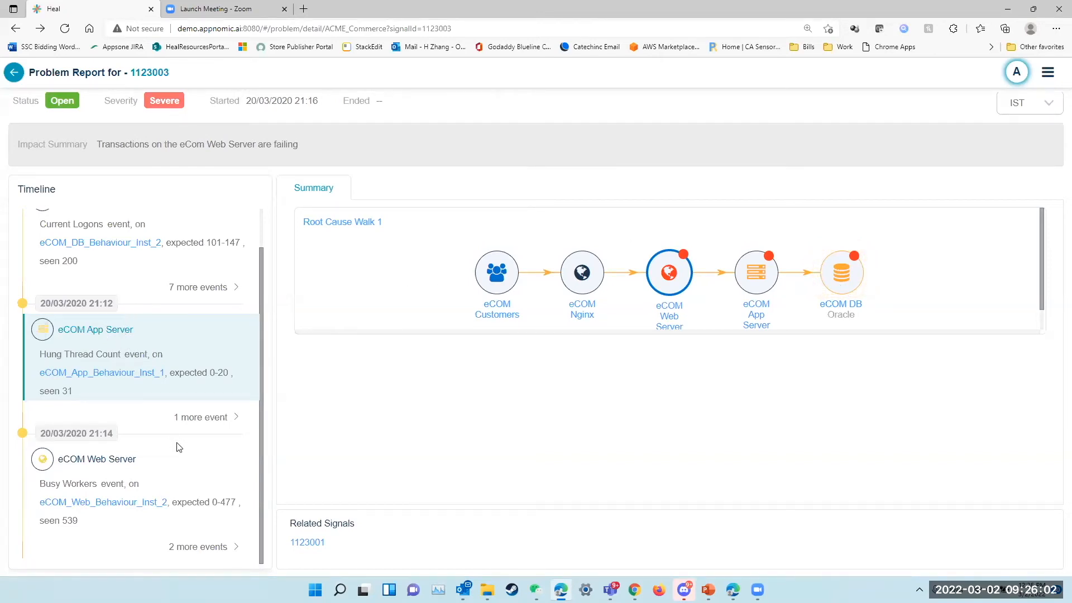
# Step: Expand the additional eCOM Web Server events in the timeline and review them
pyautogui.click(189, 550)
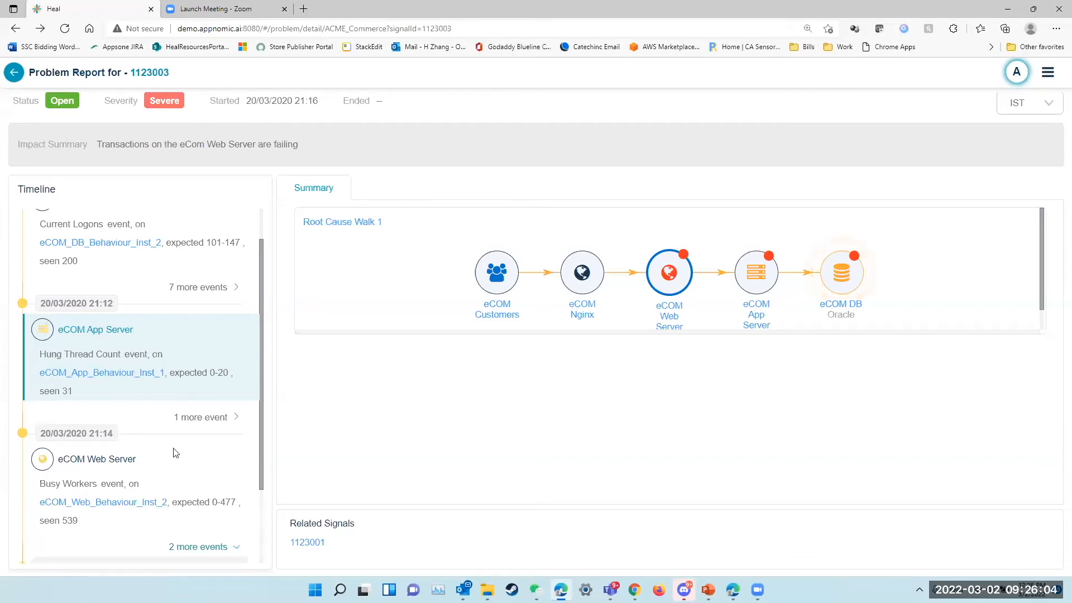
pyautogui.scroll(-2, 172, 450)
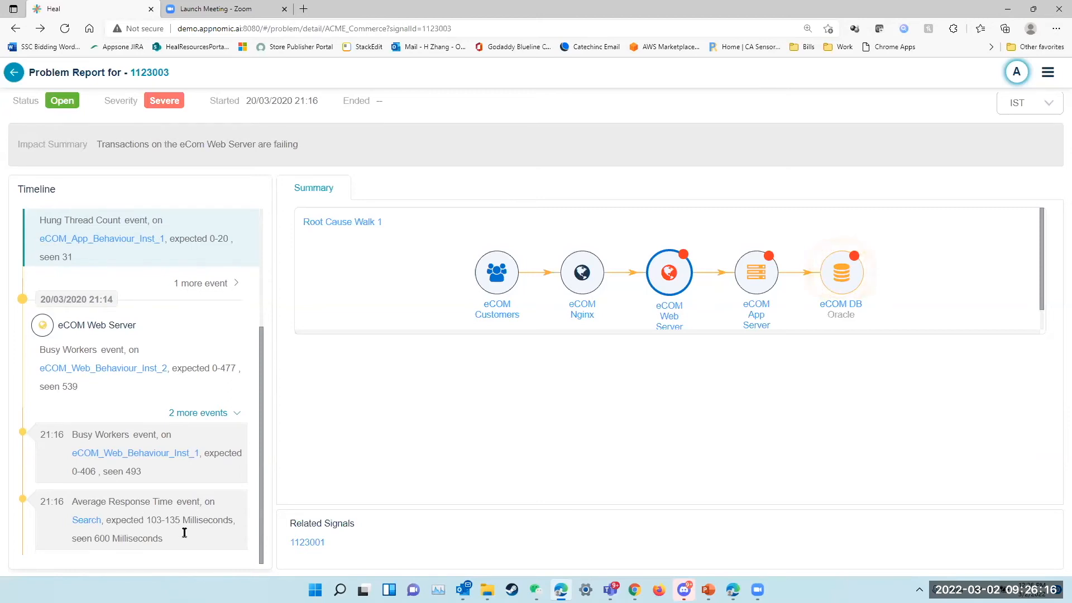
pyautogui.scroll(3, 184, 533)
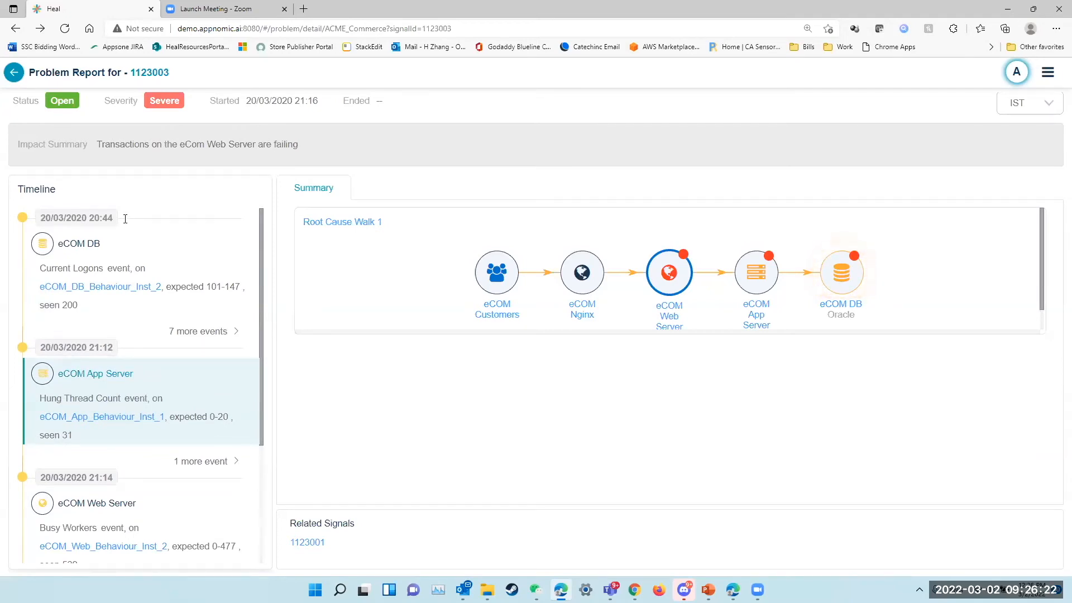
# Step: Select the eCOM DB entry in the timeline and trace the event sequence through to the eCOM Web Server response time event
pyautogui.moveTo(126, 219); pyautogui.dragTo(89, 218)
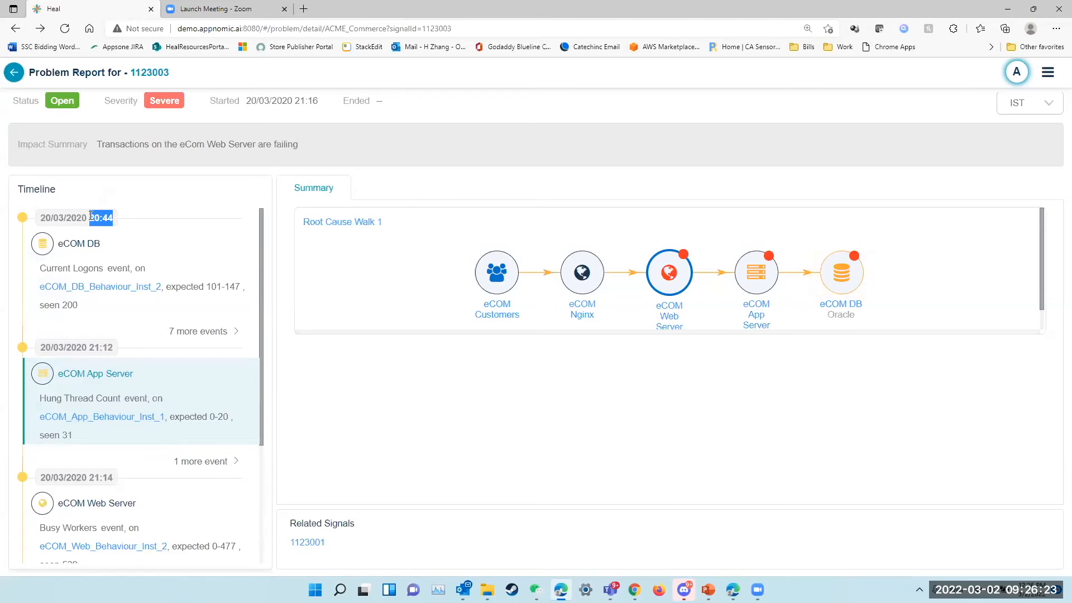
pyautogui.click(155, 230)
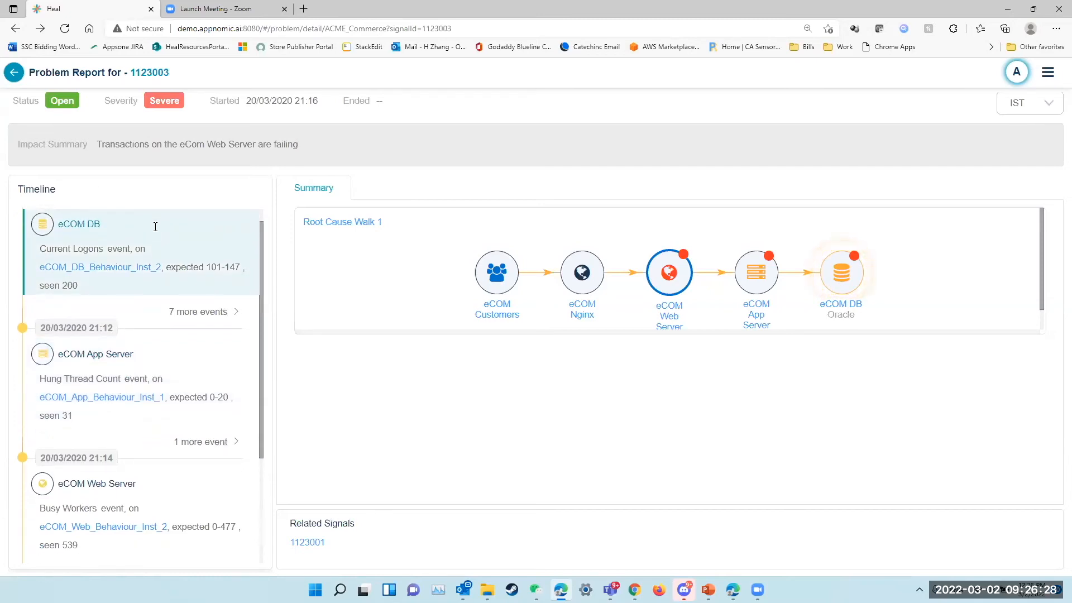
pyautogui.scroll(-3, 156, 228)
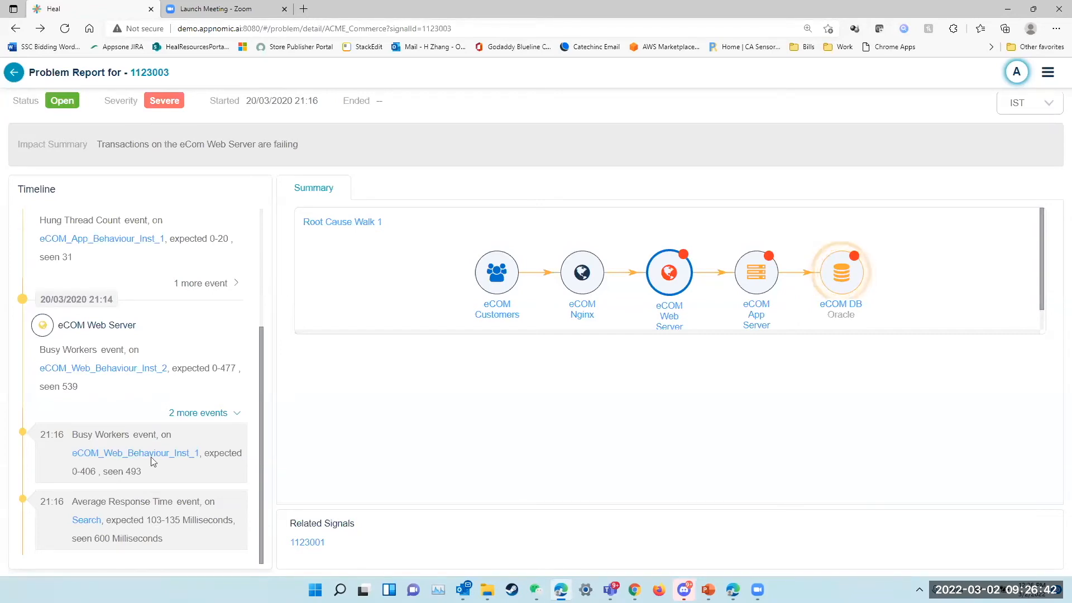
pyautogui.scroll(2, 149, 442)
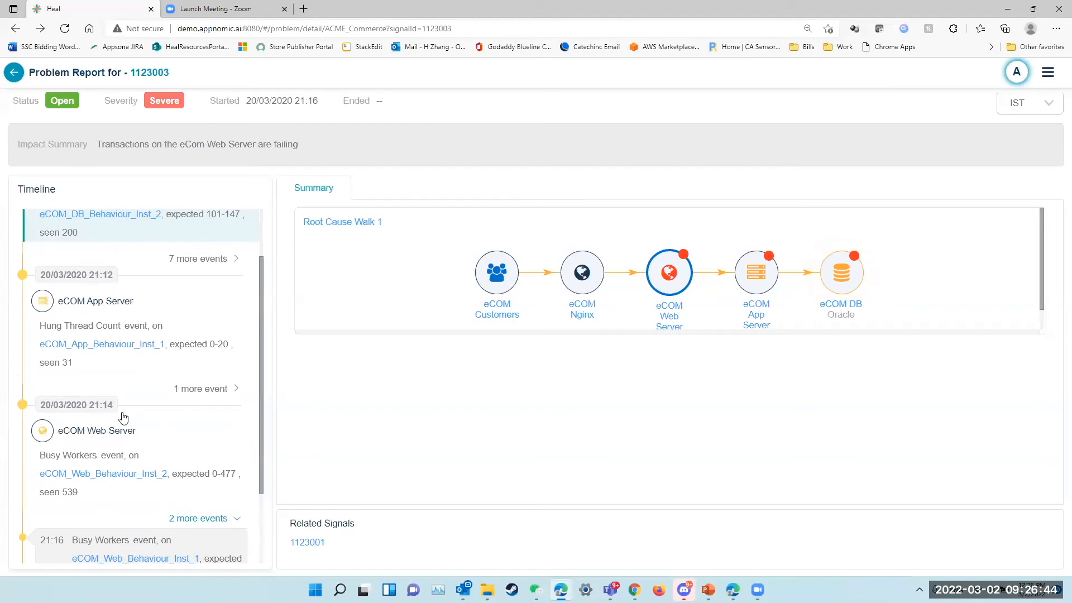
pyautogui.scroll(-2, 123, 418)
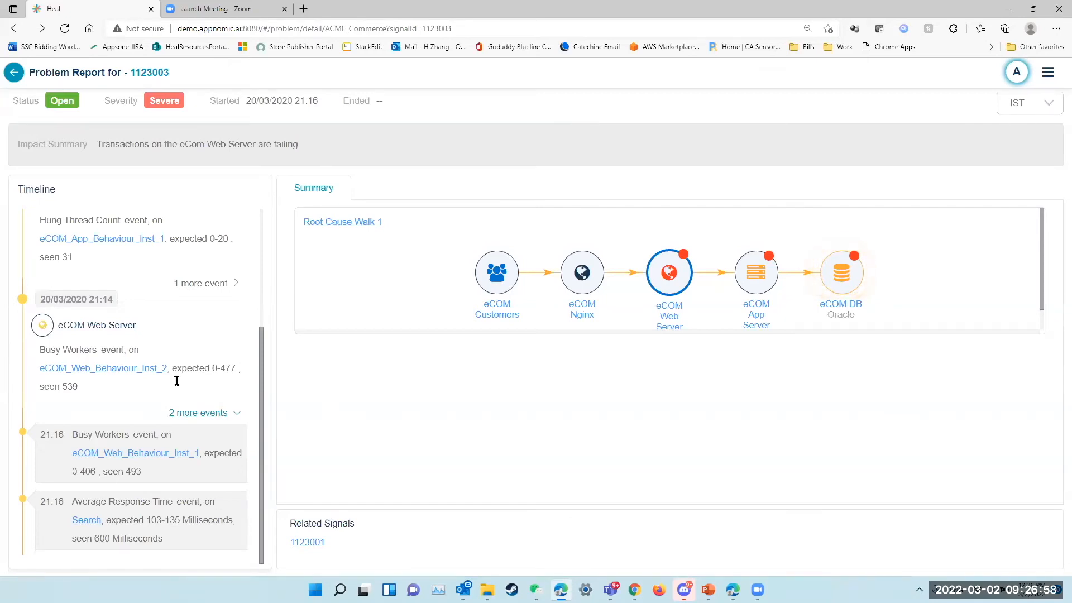
pyautogui.scroll(1, 177, 381)
pyautogui.scroll(3, 177, 381)
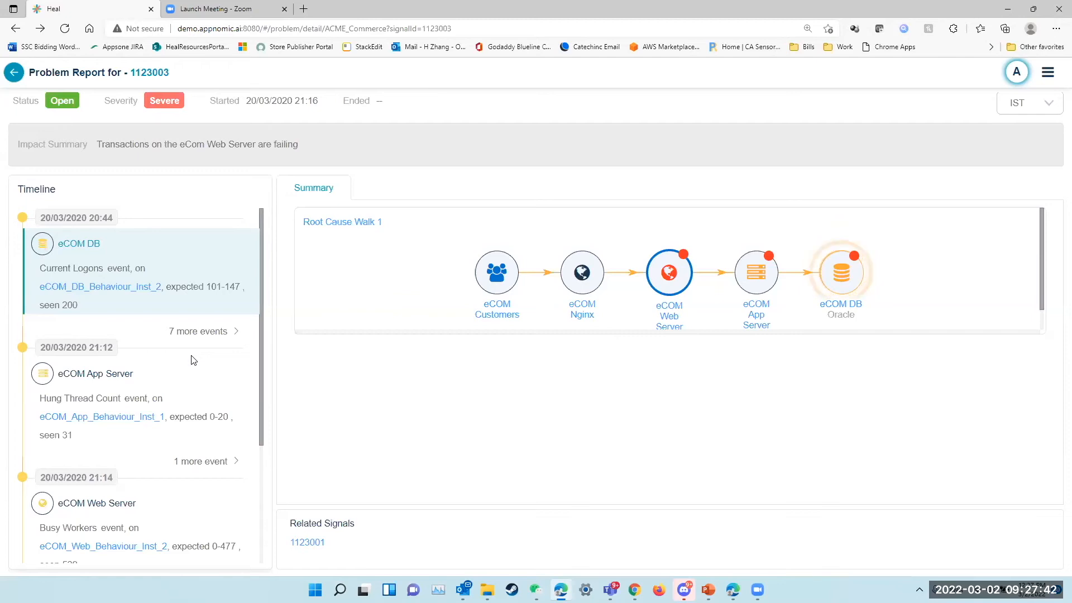
pyautogui.scroll(-3, 192, 366)
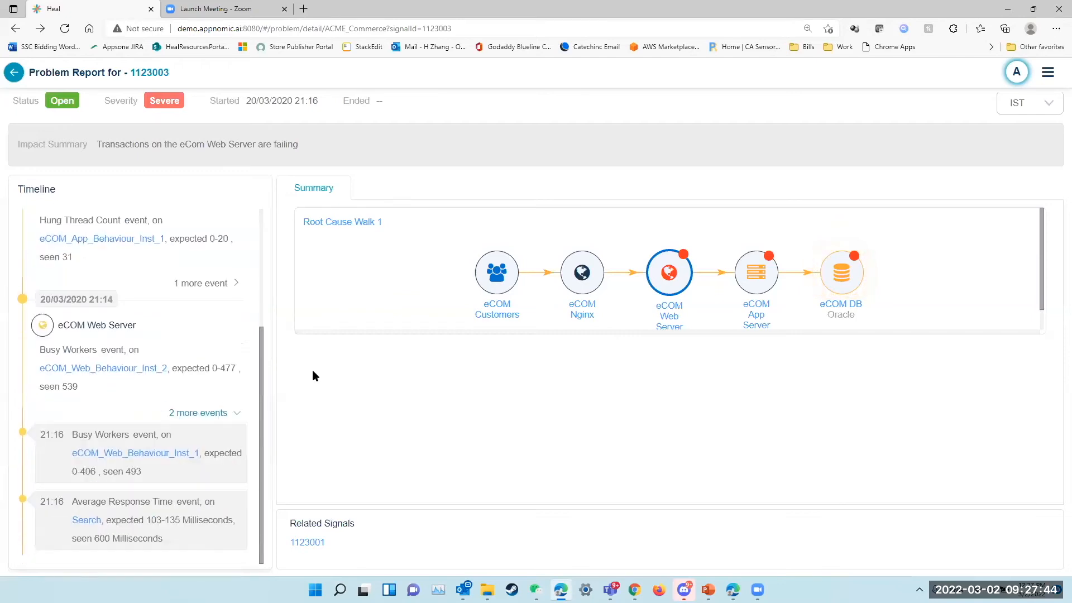